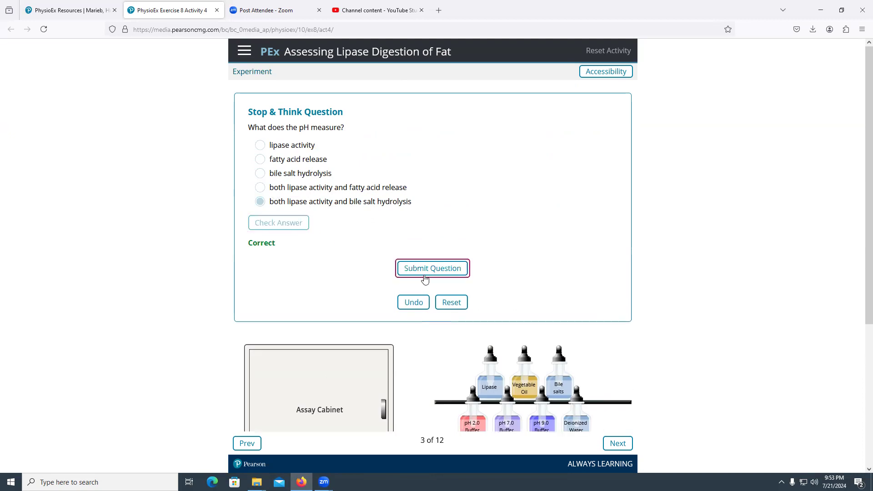
# Submit the pH answer and try incubating, dismissing the warning that tube 1 lacks reagents
pyautogui.click(428, 268)
pyautogui.scroll(-3, 331, 268)
pyautogui.click(576, 322)
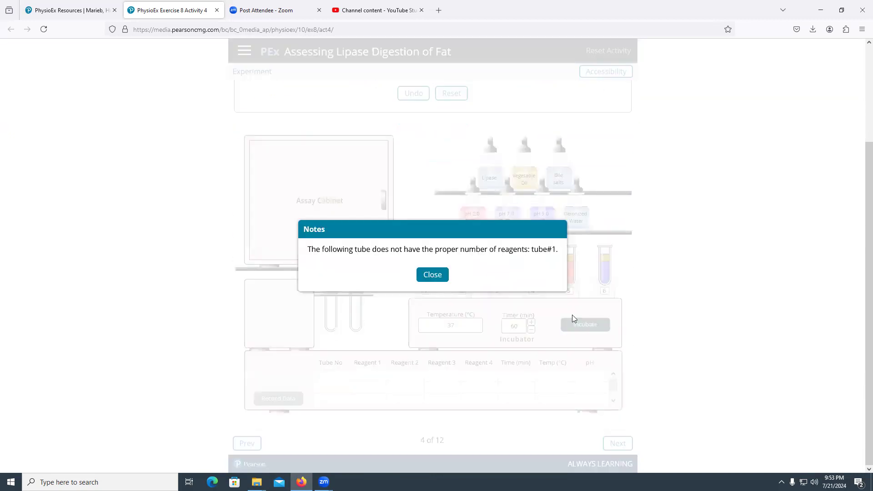
pyautogui.click(435, 278)
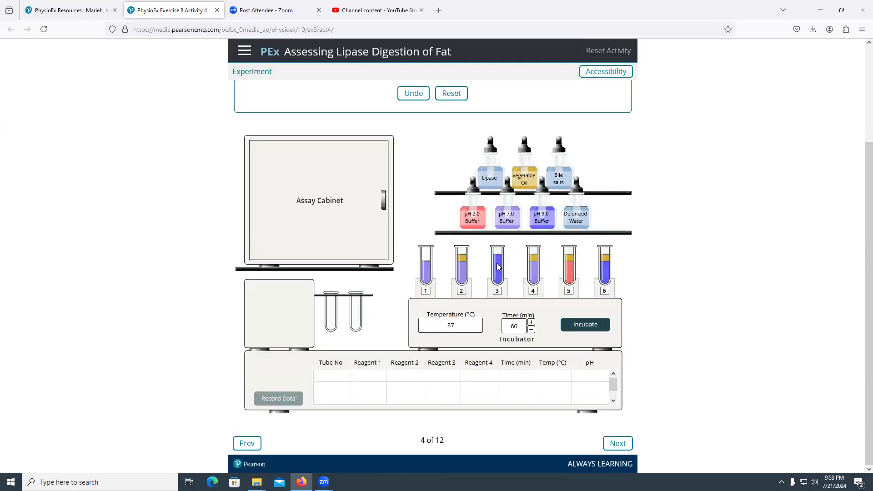
# Go back to the reagent step, add vegetable oil to tube 1, and return forward
pyautogui.scroll(3, 518, 276)
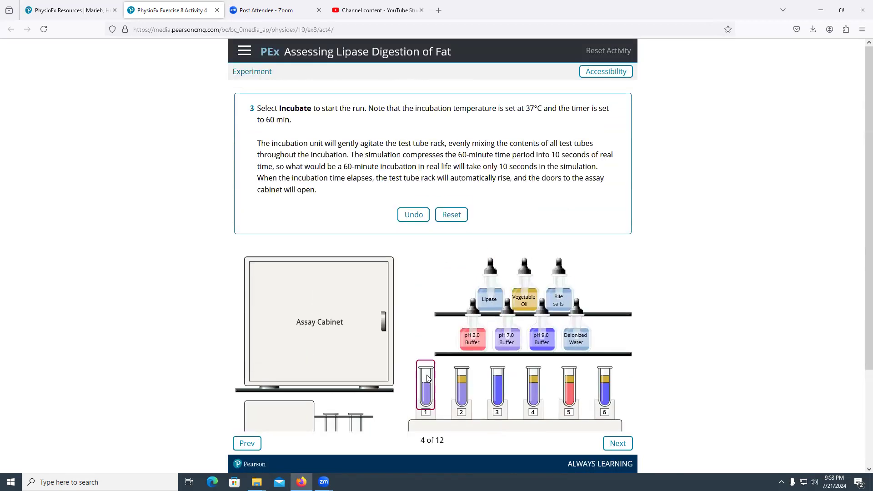
pyautogui.scroll(-3, 452, 358)
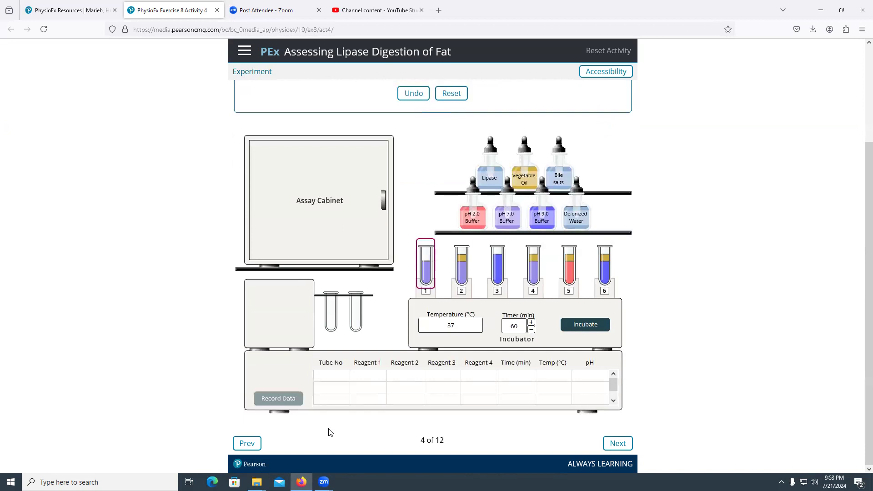
pyautogui.click(252, 437)
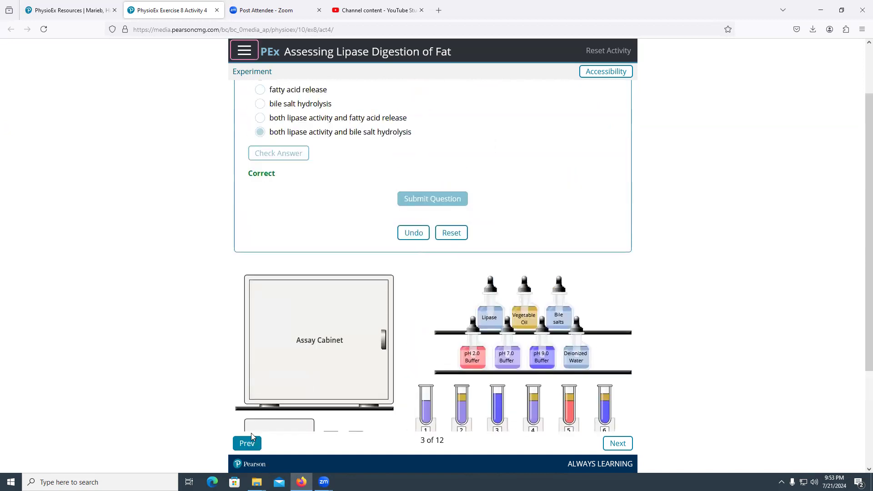
pyautogui.click(251, 437)
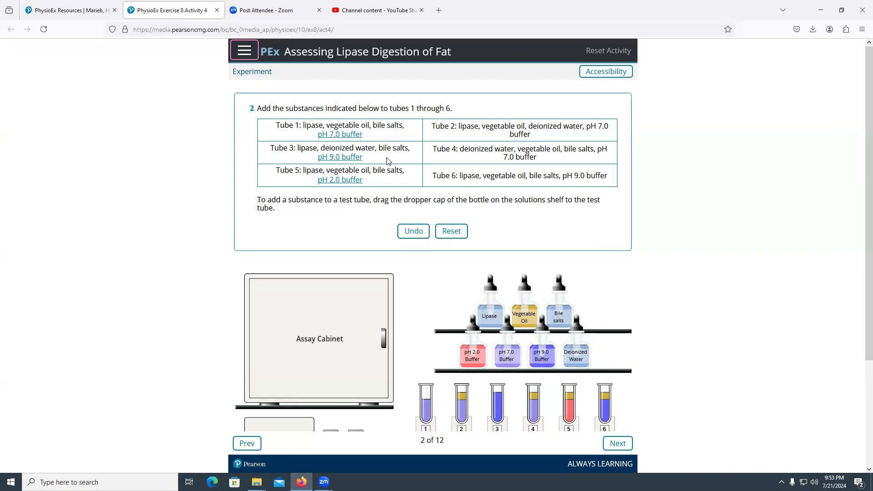
pyautogui.moveTo(490, 283); pyautogui.dragTo(422, 359)
pyautogui.click(431, 274)
pyautogui.moveTo(528, 285); pyautogui.dragTo(429, 363)
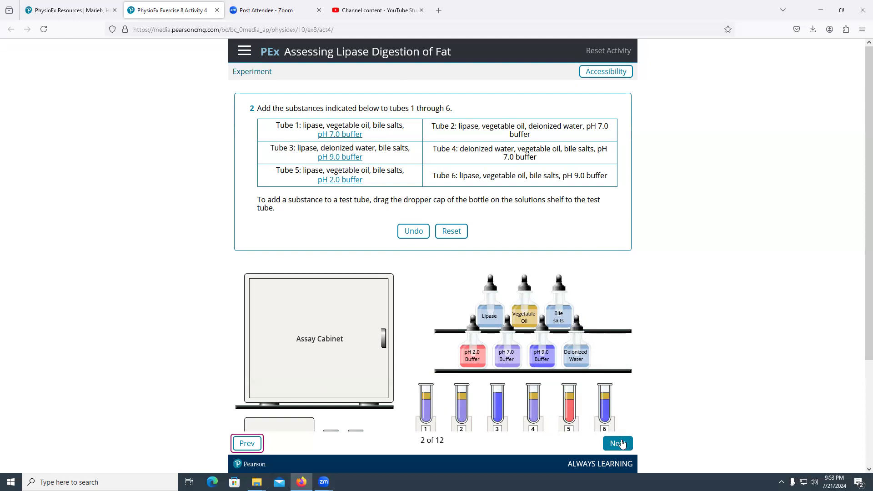
pyautogui.click(620, 444)
pyautogui.scroll(-3, 589, 377)
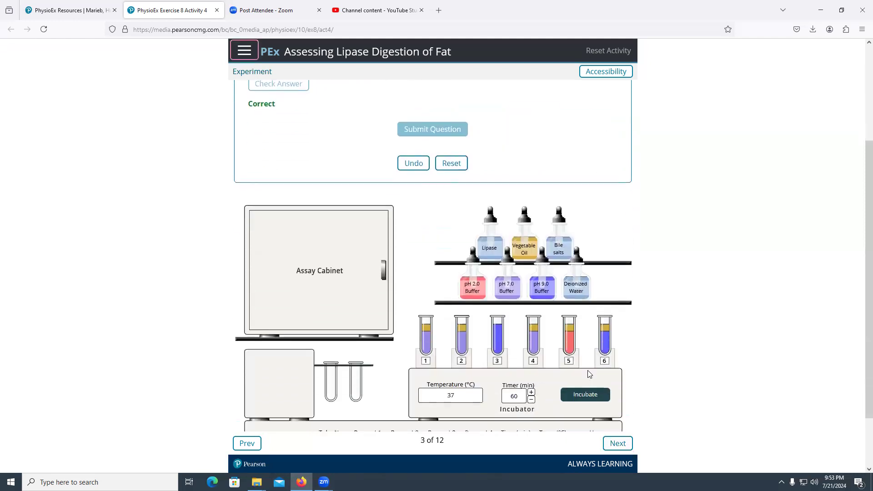
# Incubate all six tubes for 60 minutes at 37 °C and predict tube 6 has highest lipase activity
pyautogui.click(585, 394)
pyautogui.scroll(-3, 672, 380)
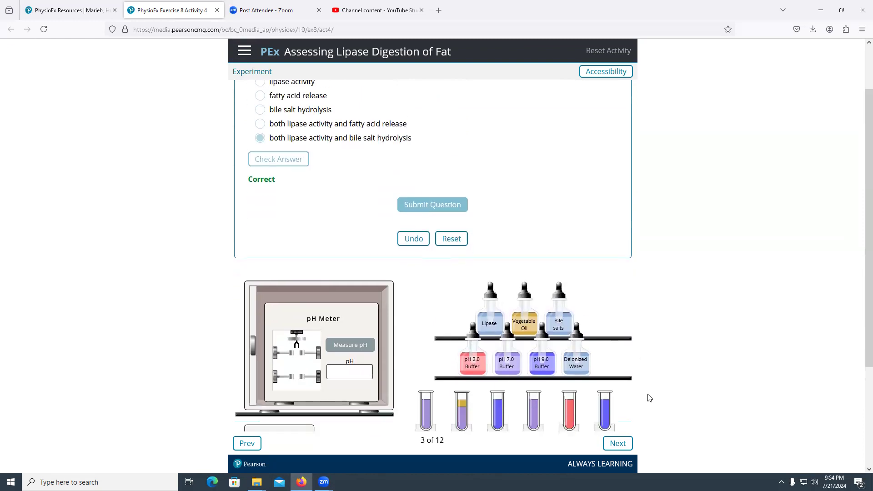
pyautogui.click(617, 444)
pyautogui.click(626, 444)
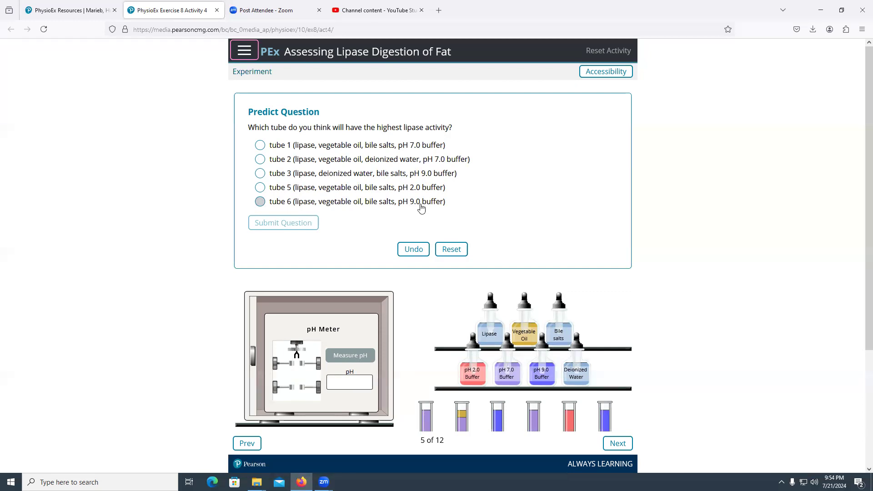
pyautogui.click(285, 205)
# Submit the tube 6 prediction, then measure and record the pH of tubes 1 and 2
pyautogui.click(295, 223)
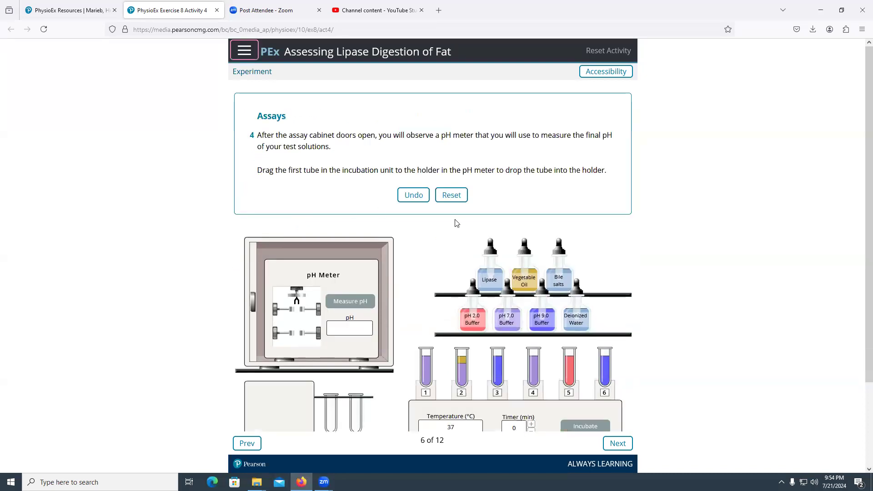
pyautogui.scroll(-2, 535, 244)
pyautogui.moveTo(434, 261); pyautogui.dragTo(297, 212)
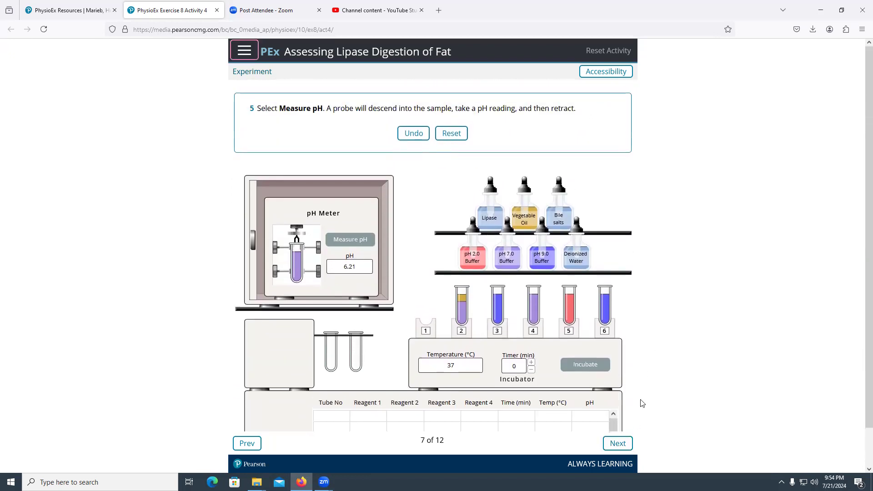
pyautogui.click(626, 443)
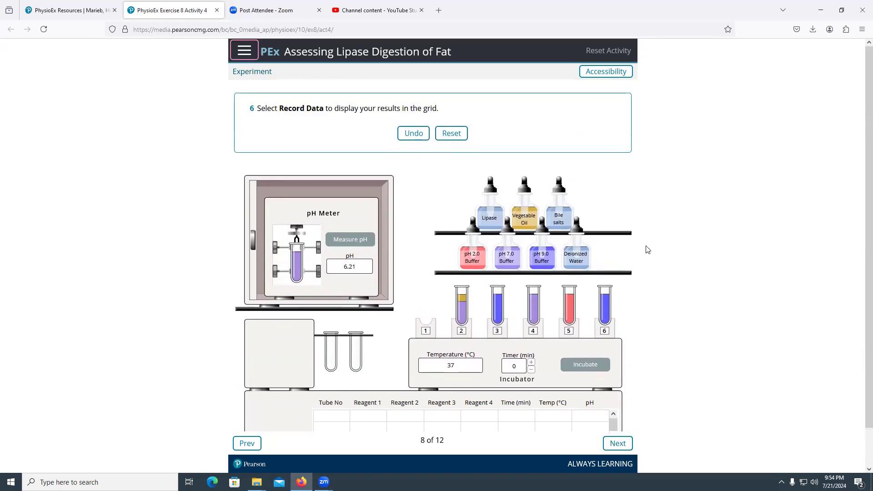
pyautogui.click(293, 396)
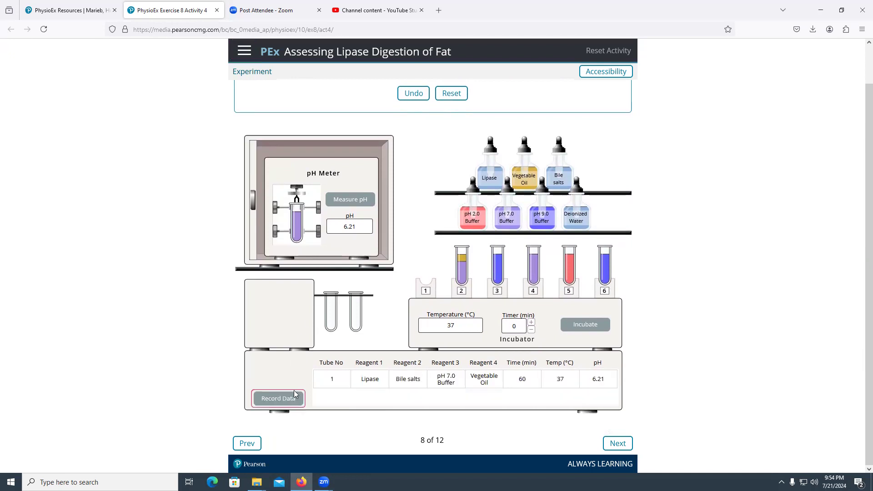
pyautogui.moveTo(292, 229)
pyautogui.mouseDown()
pyautogui.moveTo(433, 275)
pyautogui.moveTo(296, 218)
pyautogui.mouseUp()
pyautogui.click(347, 200)
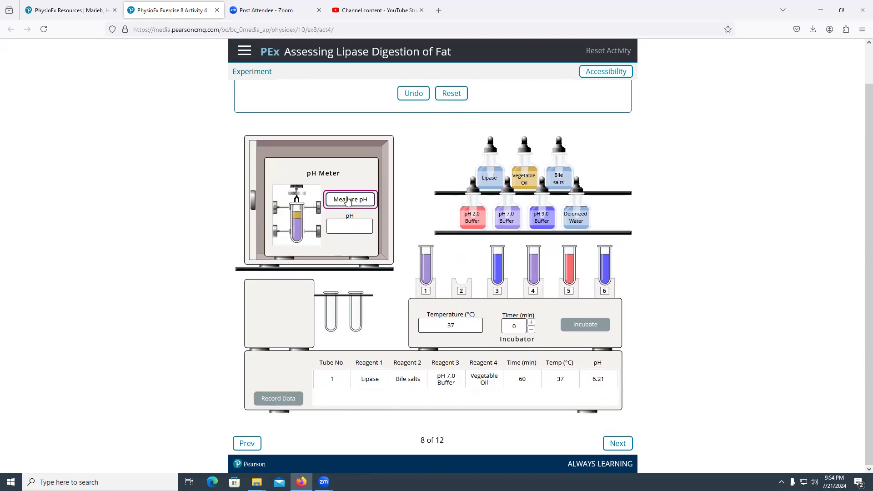
pyautogui.click(278, 399)
pyautogui.moveTo(295, 220)
pyautogui.mouseDown()
pyautogui.moveTo(437, 266)
pyautogui.moveTo(496, 263)
pyautogui.moveTo(302, 225)
pyautogui.moveTo(296, 234)
pyautogui.moveTo(370, 229)
pyautogui.moveTo(504, 268)
pyautogui.moveTo(301, 216)
pyautogui.moveTo(298, 225)
pyautogui.mouseUp()
# Measure and record the pH of tubes 3 through 6, with tube 5 reading 2.00
pyautogui.click(269, 400)
pyautogui.click(345, 200)
pyautogui.click(291, 403)
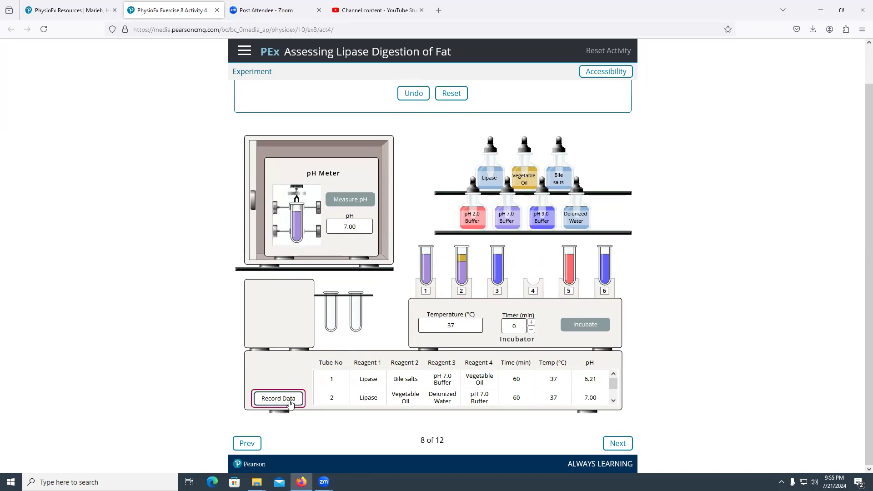
pyautogui.moveTo(296, 225)
pyautogui.mouseDown()
pyautogui.moveTo(297, 214)
pyautogui.moveTo(535, 269)
pyautogui.moveTo(546, 257)
pyautogui.moveTo(297, 225)
pyautogui.mouseUp()
pyautogui.click(343, 200)
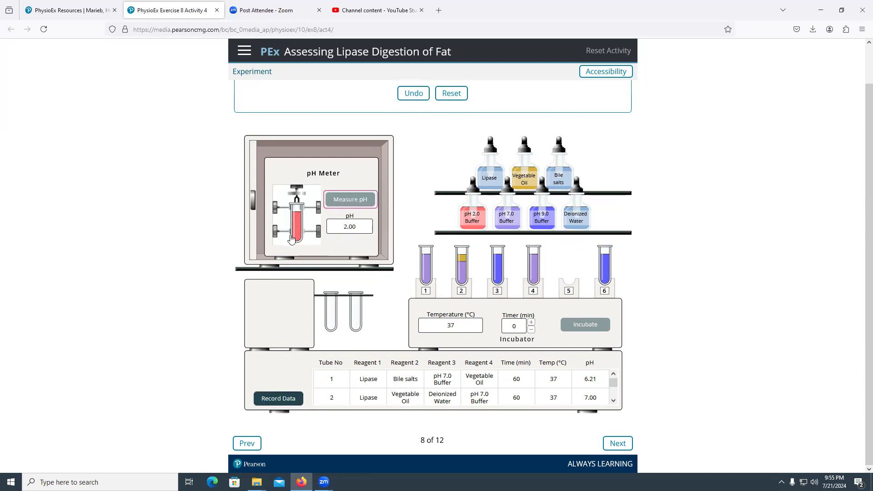
pyautogui.click(287, 399)
pyautogui.moveTo(304, 230)
pyautogui.mouseDown()
pyautogui.moveTo(568, 262)
pyautogui.moveTo(466, 268)
pyautogui.moveTo(302, 219)
pyautogui.mouseUp()
pyautogui.click(354, 203)
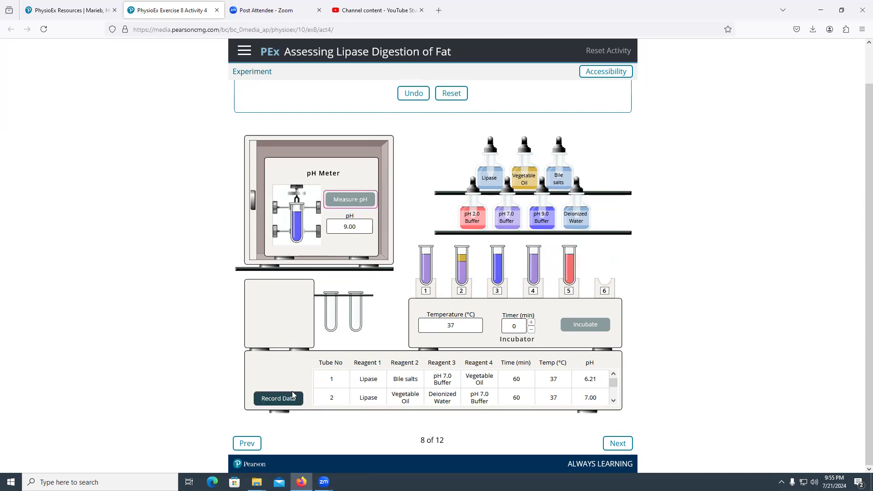
pyautogui.click(287, 397)
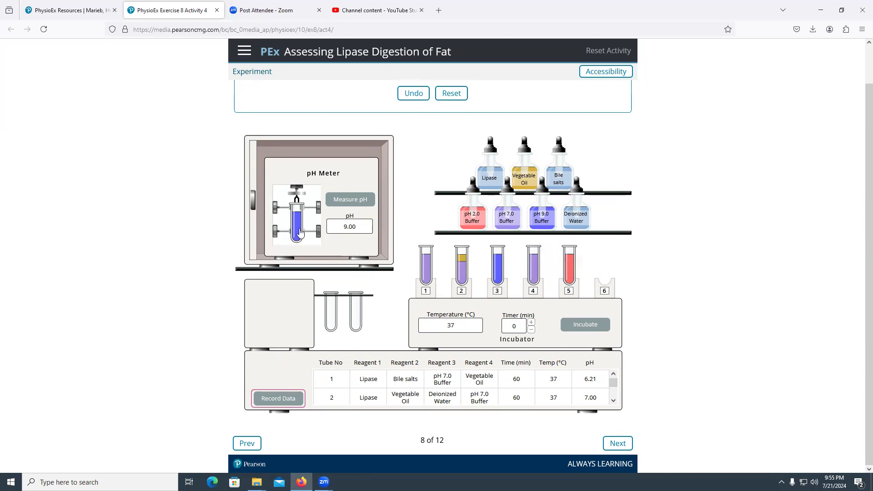
pyautogui.moveTo(300, 231); pyautogui.dragTo(611, 270)
pyautogui.scroll(-1, 572, 382)
pyautogui.scroll(-2, 572, 384)
pyautogui.scroll(1, 658, 302)
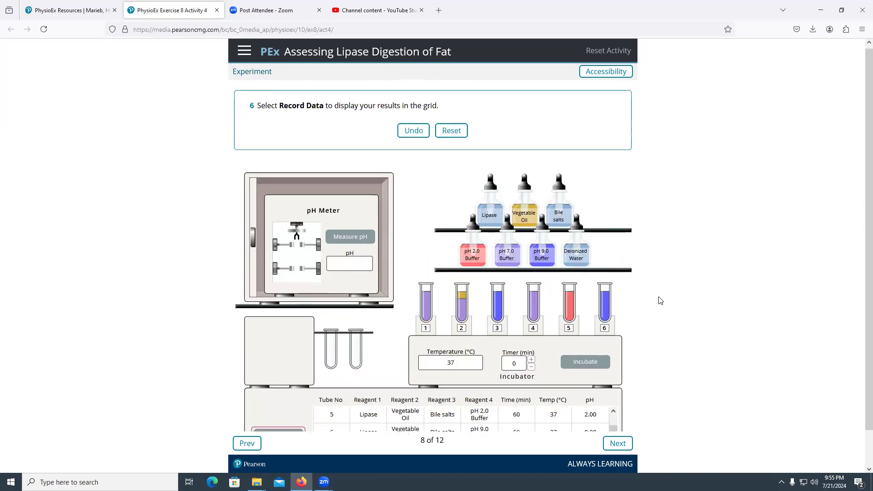
pyautogui.scroll(-1, 658, 302)
pyautogui.click(618, 443)
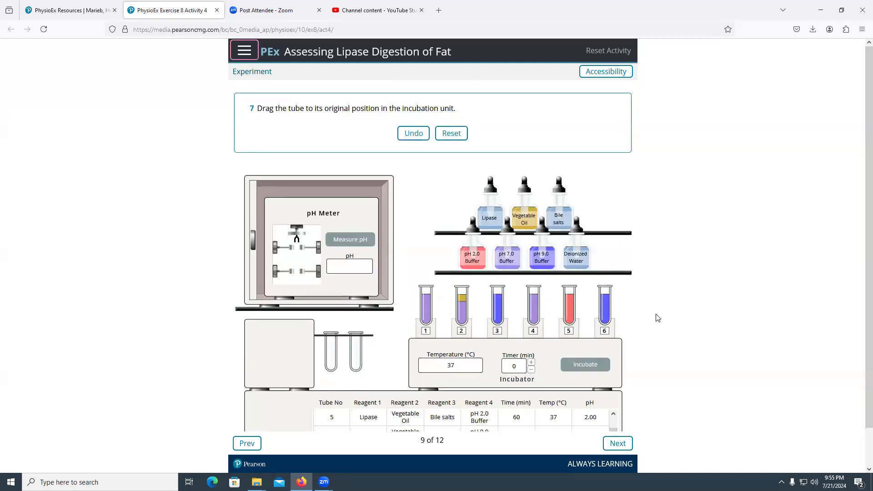
# Answer that tube 5's very low pH masks lipase activity, then begin the Lab Report submission
pyautogui.click(618, 443)
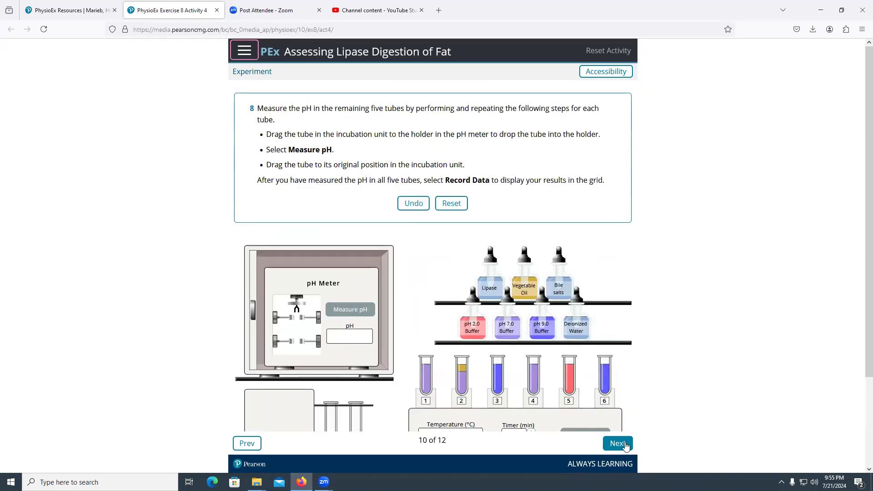
pyautogui.click(625, 448)
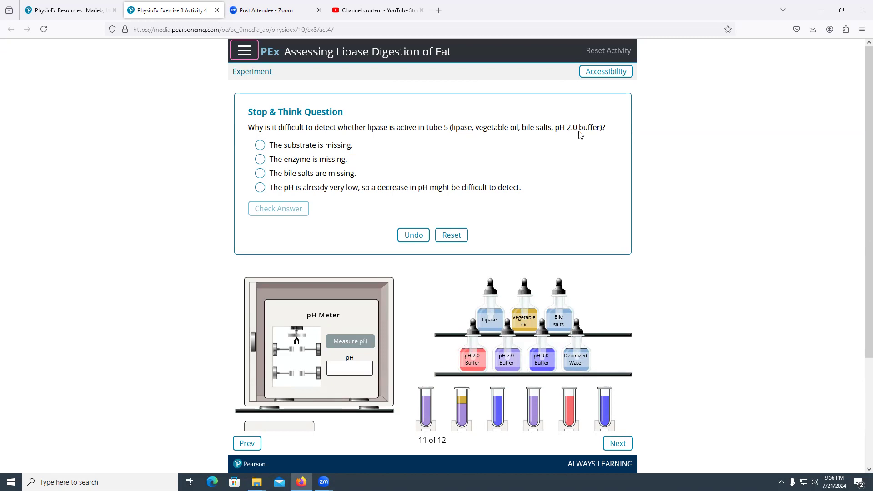
pyautogui.click(260, 188)
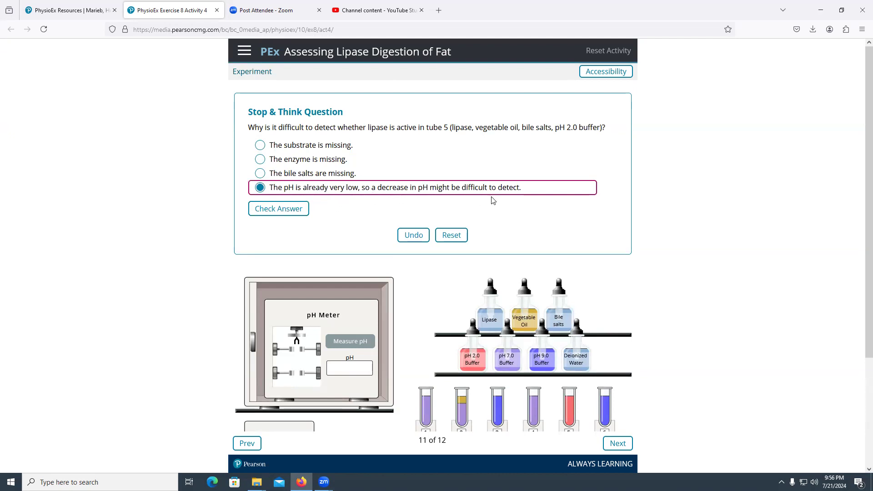
pyautogui.click(292, 210)
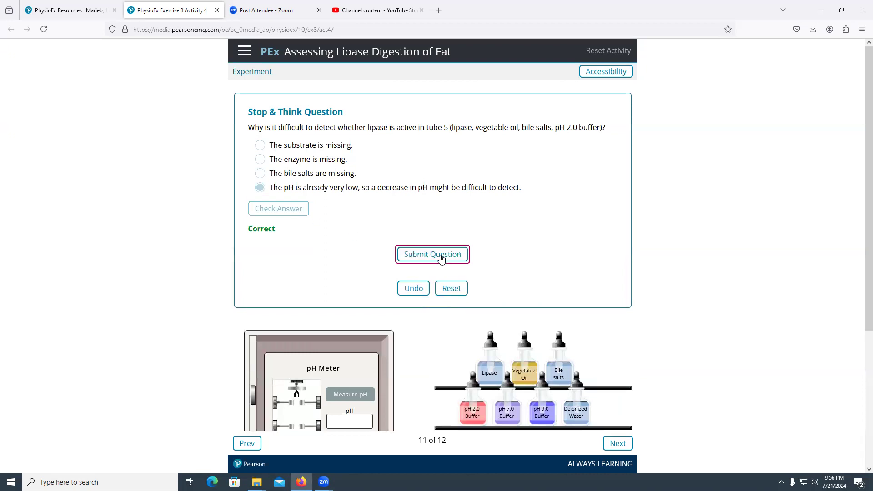
pyautogui.click(437, 257)
pyautogui.scroll(-2, 415, 200)
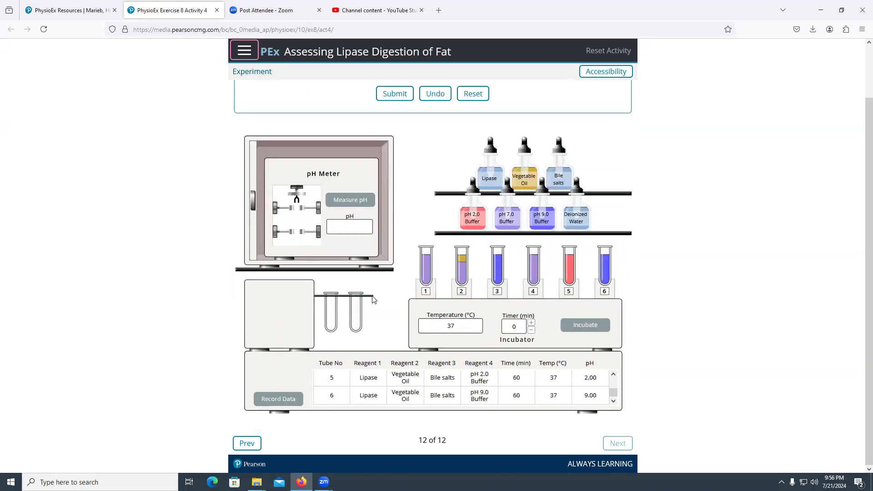
pyautogui.scroll(2, 655, 354)
pyautogui.click(392, 148)
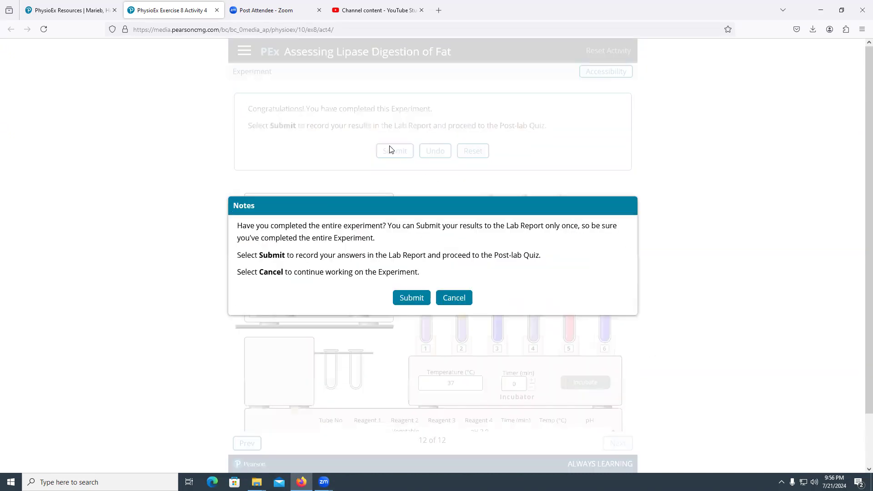
# Start the Post-lab Quiz and answer fatty acids as lipase's product
pyautogui.click(409, 299)
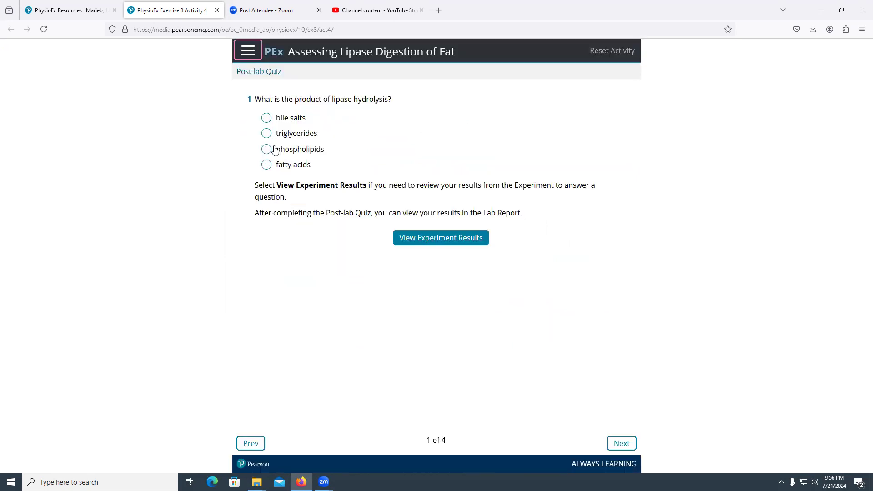
pyautogui.click(267, 165)
pyautogui.click(619, 442)
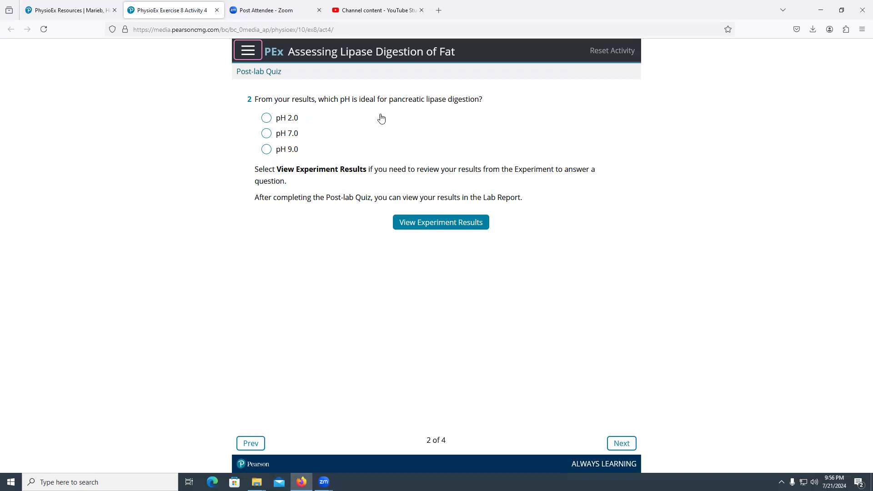
# Consult the experiment results table and settle on pH 7.0 as the ideal pH
pyautogui.click(447, 121)
pyautogui.click(426, 226)
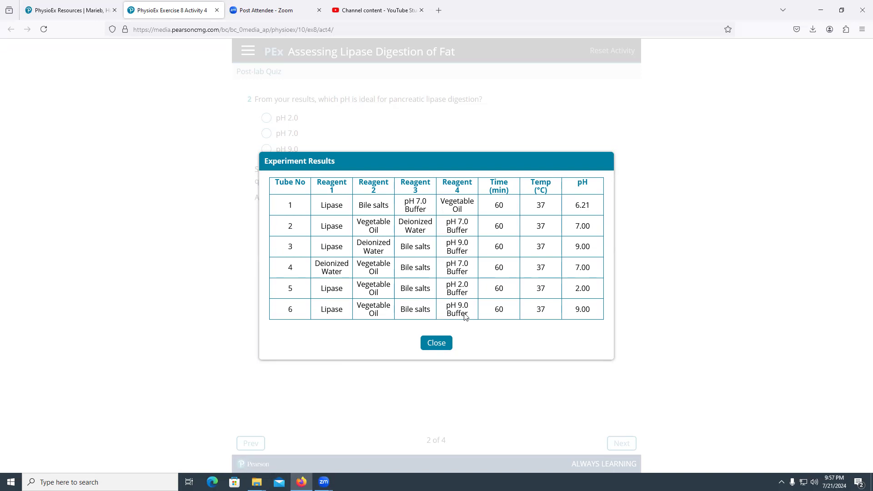
pyautogui.click(436, 343)
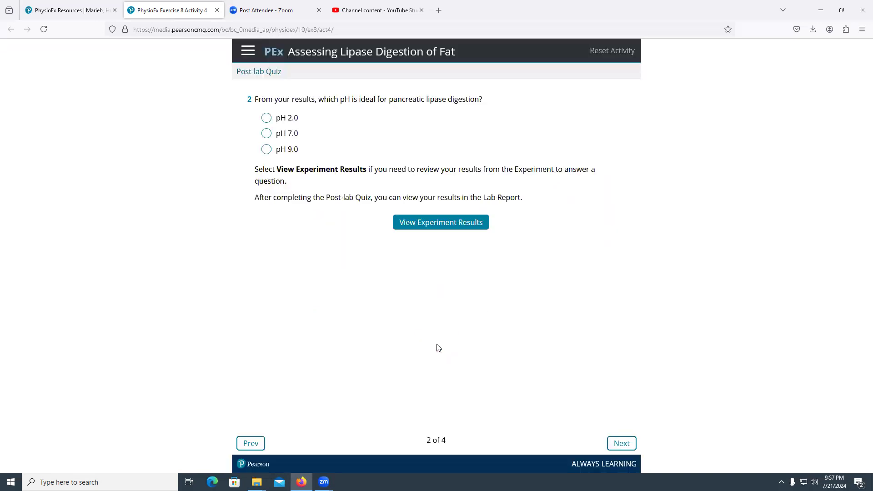
pyautogui.click(267, 150)
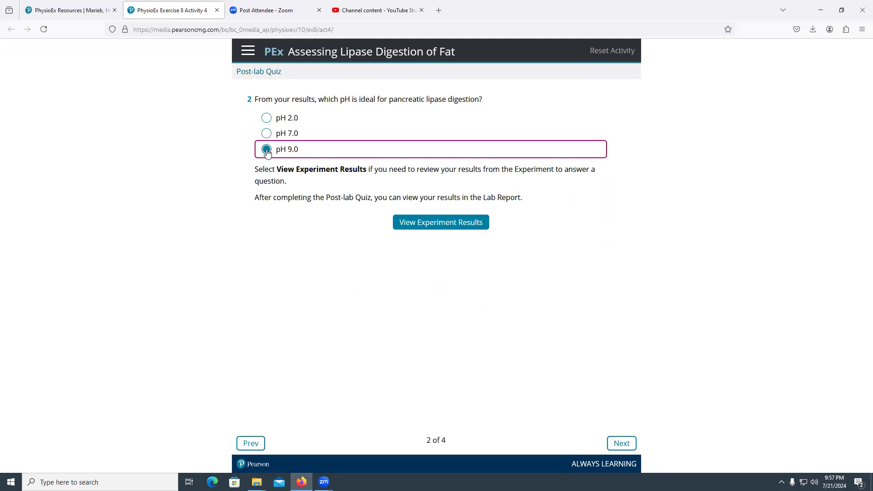
pyautogui.click(437, 228)
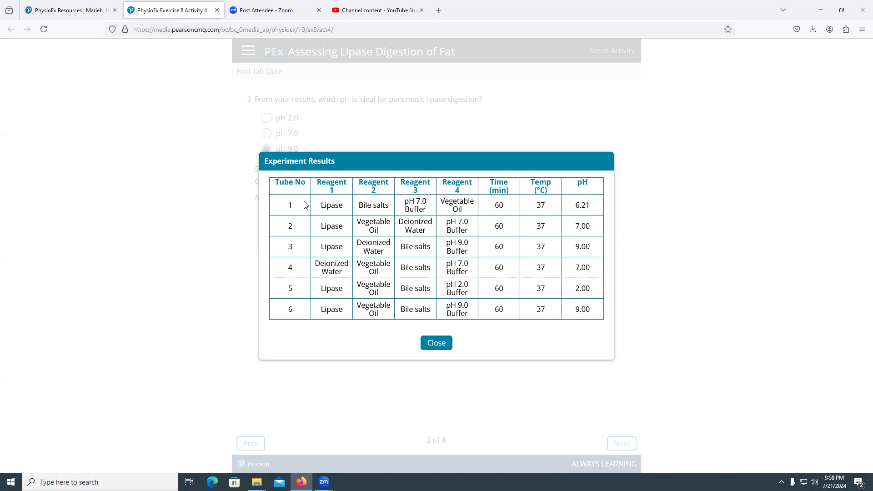
pyautogui.click(438, 343)
pyautogui.click(266, 133)
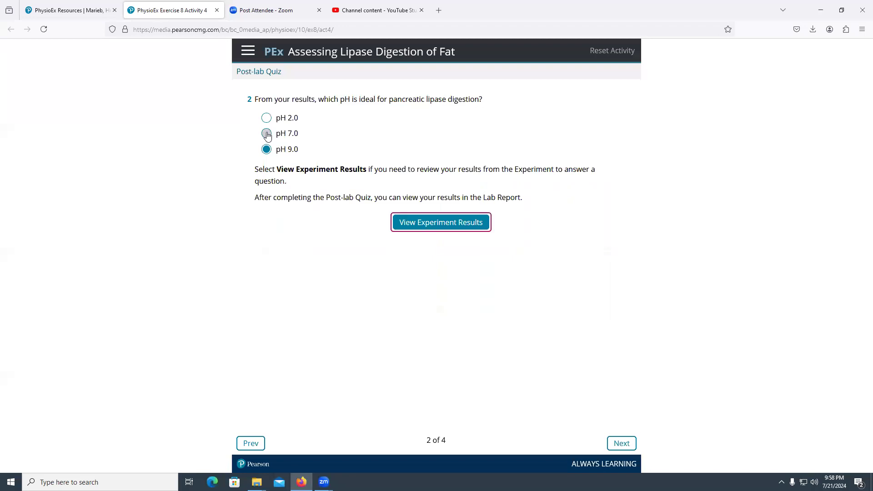
pyautogui.click(622, 444)
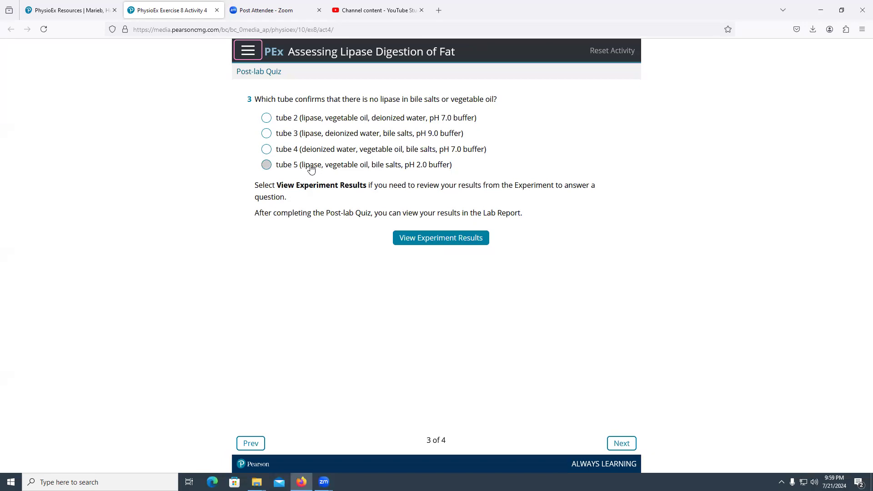
# Answer tube 4 and small intestine for the last questions, then submit the quiz
pyautogui.click(271, 151)
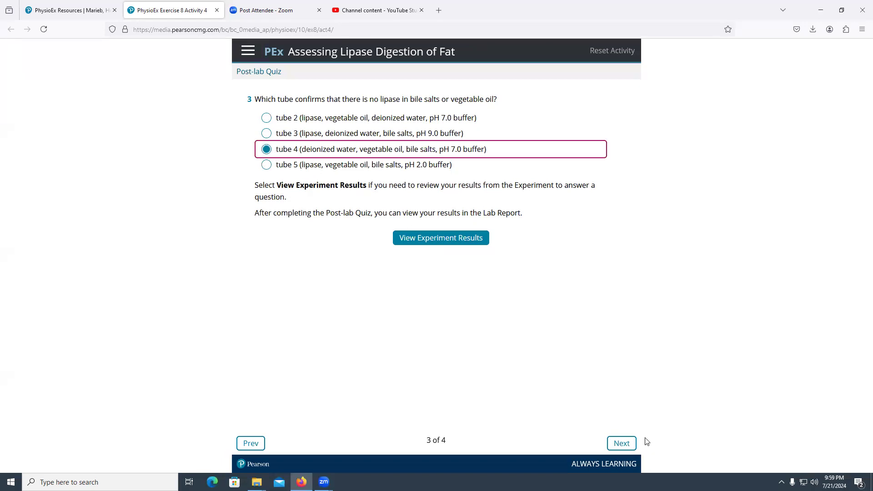
pyautogui.click(622, 443)
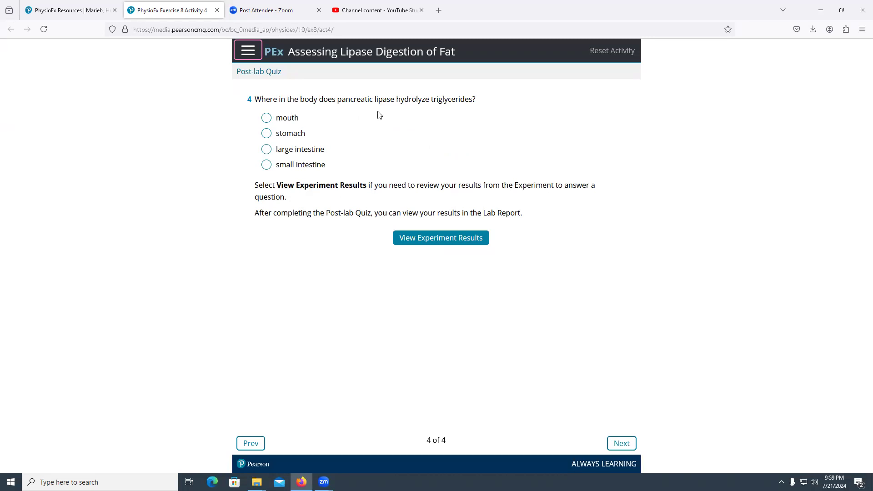
pyautogui.click(266, 165)
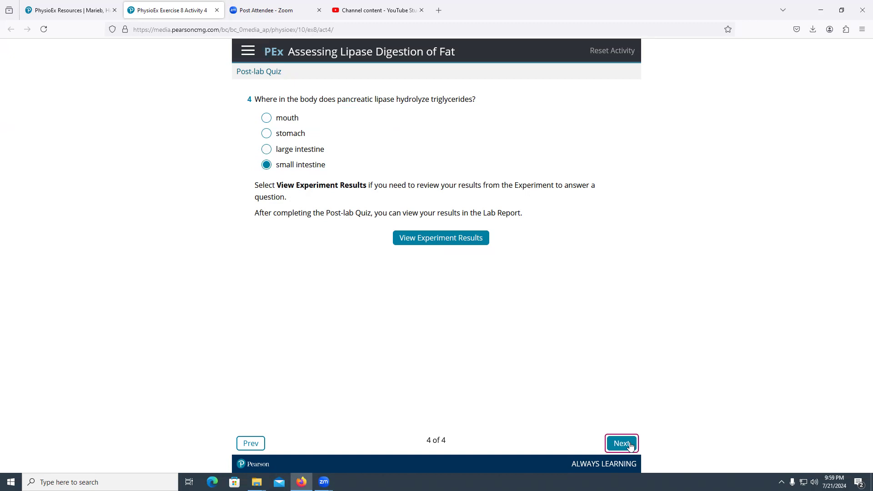
pyautogui.click(625, 445)
pyautogui.click(391, 301)
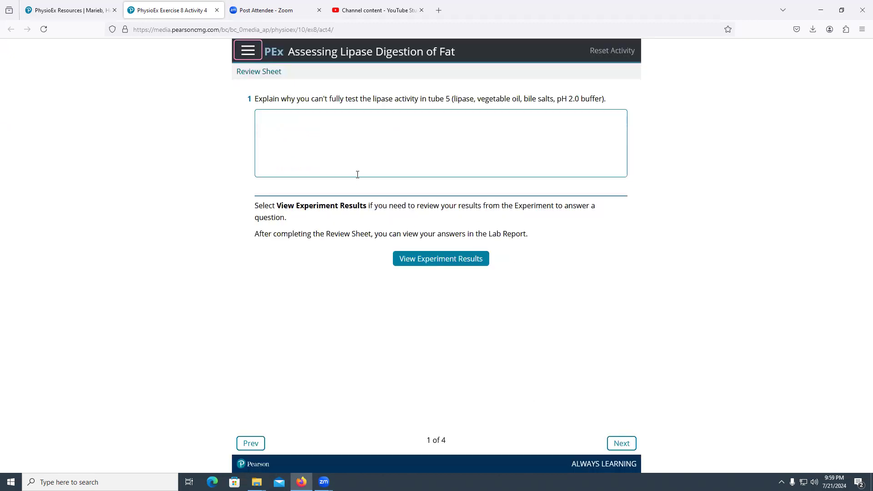
# Leave review question 1 blank and bring up the results table on question 2
pyautogui.click(562, 103)
pyautogui.click(535, 131)
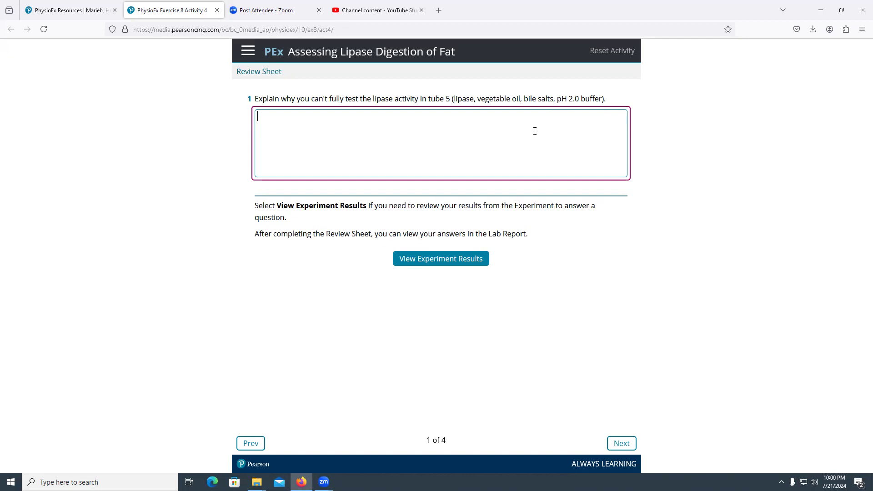
pyautogui.click(628, 445)
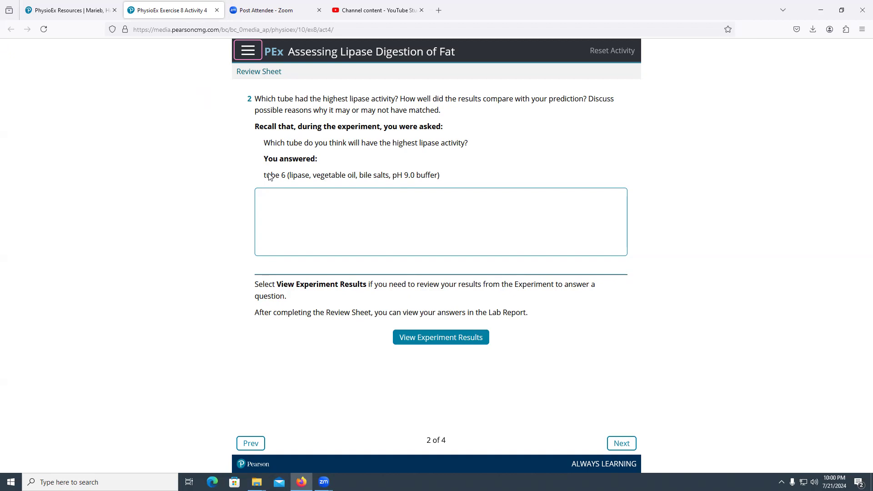
pyautogui.click(430, 338)
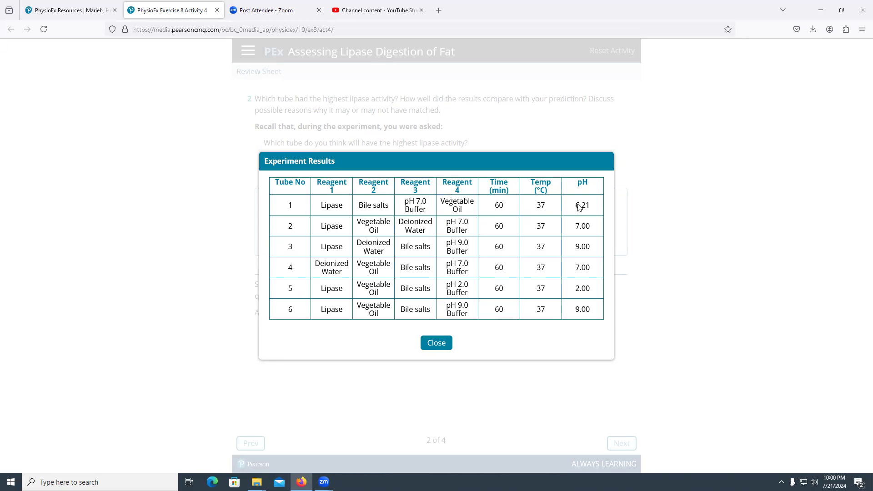
# Close the experiment results table and advance to review question 3
pyautogui.click(439, 343)
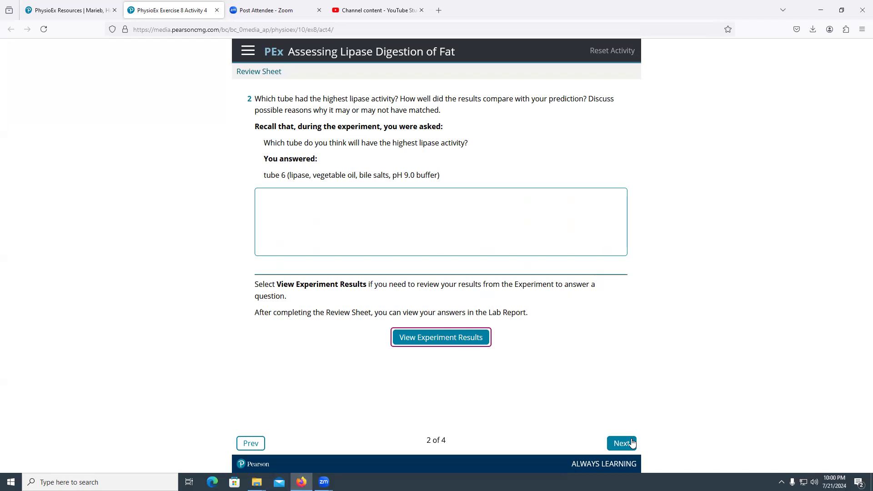
pyautogui.click(632, 443)
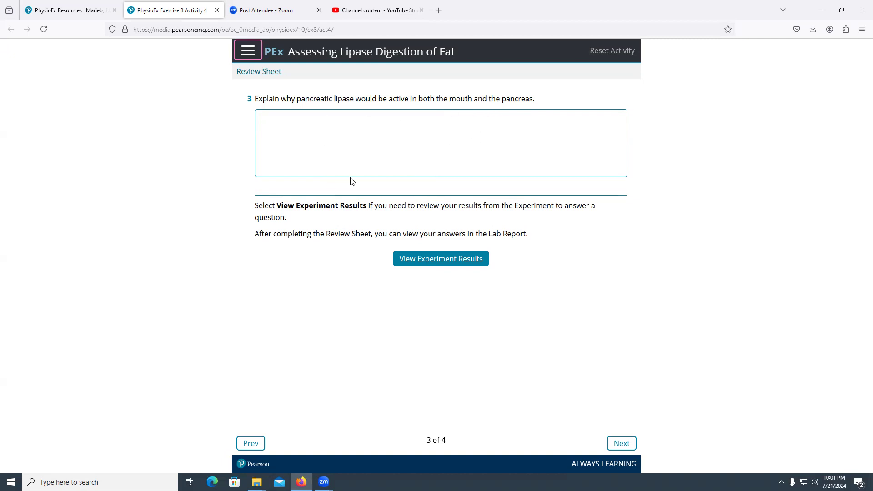
# Advance to review question 4 on bile emulsification and start its answer
pyautogui.click(632, 445)
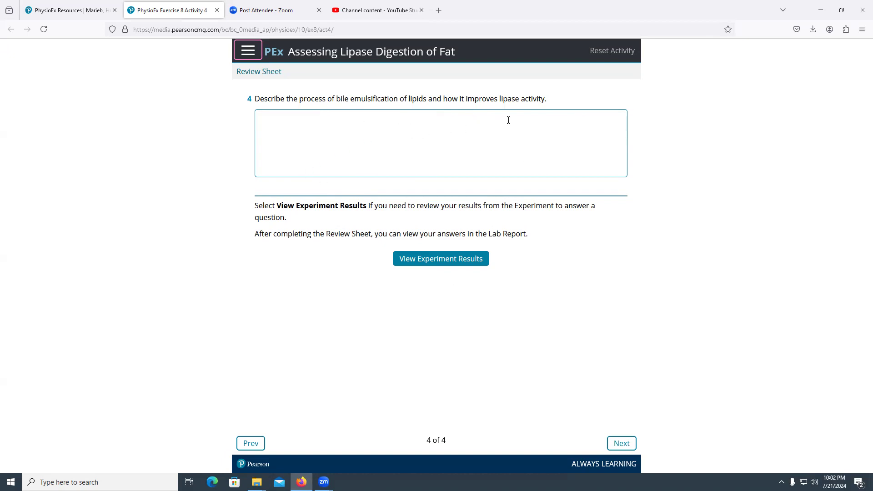
pyautogui.click(498, 169)
# Submit the review sheet and scroll through the Lab Report showing 100% quiz scores
pyautogui.click(626, 444)
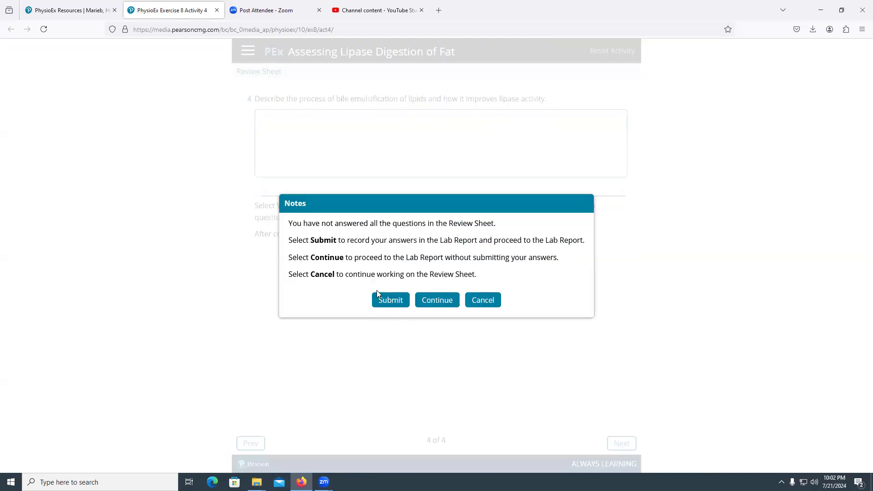
pyautogui.click(390, 300)
pyautogui.scroll(-10, 386, 312)
pyautogui.scroll(-2, 386, 311)
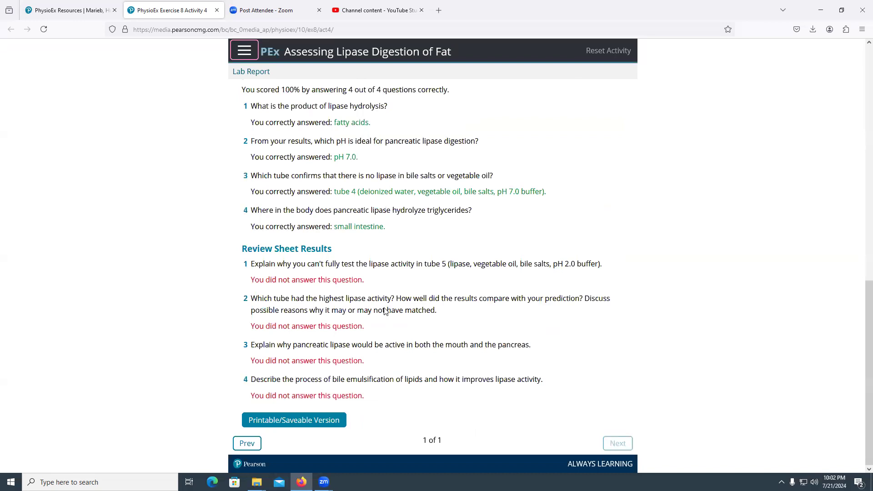
pyautogui.scroll(10, 386, 312)
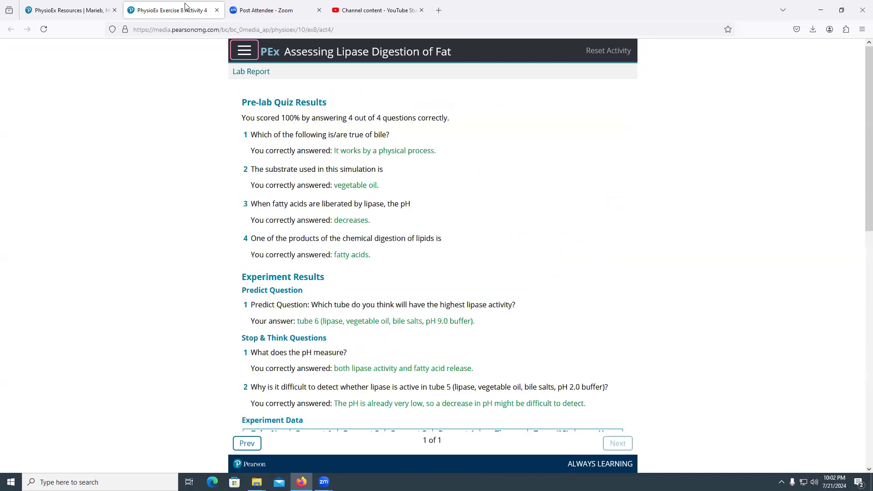
# Open the PhysioEx Instructor Guide (PDF) from the Resources page
pyautogui.click(74, 7)
pyautogui.scroll(-15, 352, 282)
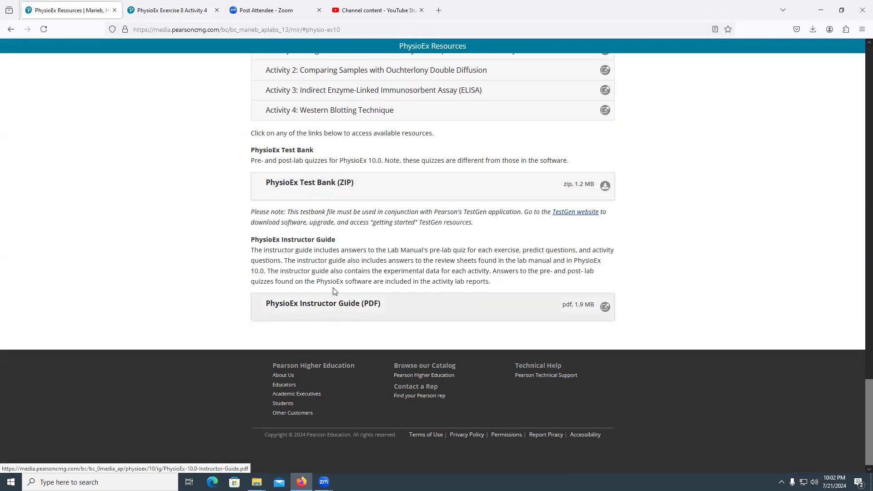
pyautogui.click(352, 314)
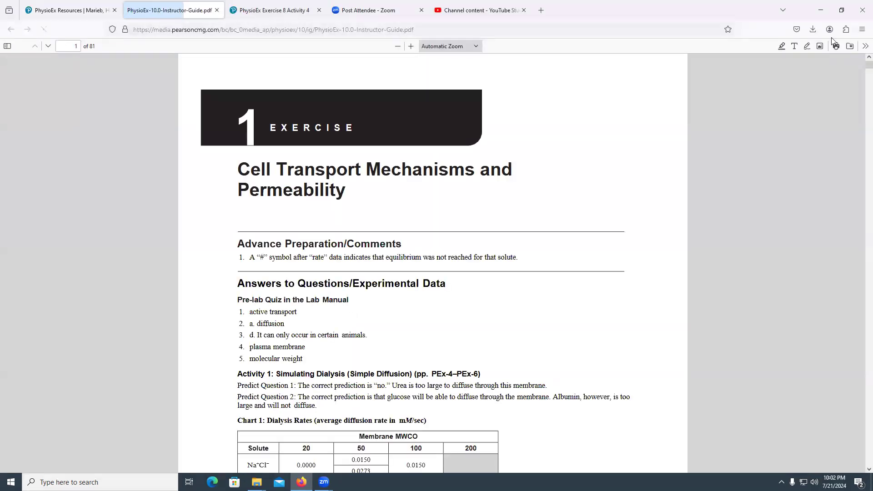
# Scroll the instructor guide to page 57 and select the Activity 4 question 3 answer
pyautogui.moveTo(861, 70); pyautogui.dragTo(861, 445)
pyautogui.scroll(15, 707, 302)
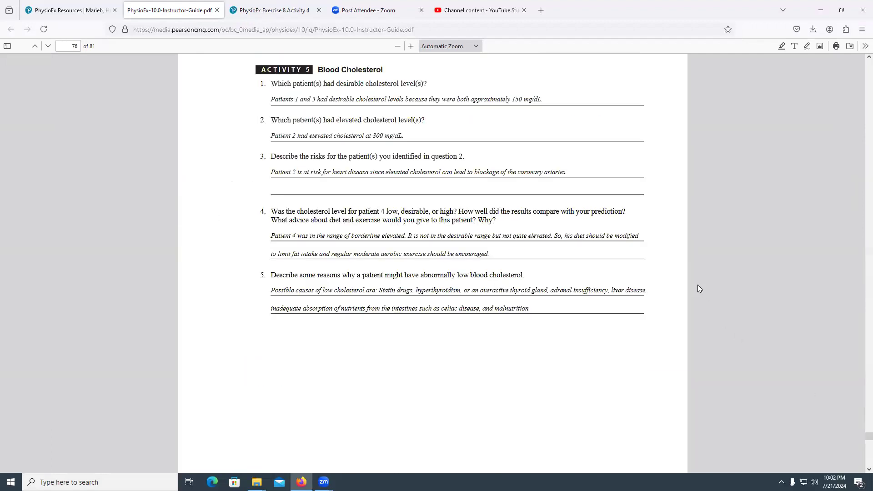
pyautogui.scroll(10, 703, 228)
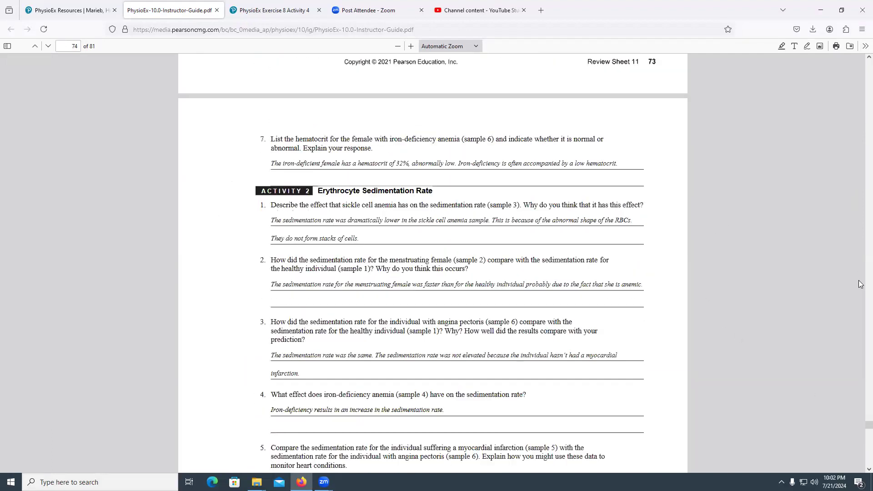
pyautogui.scroll(5, 862, 300)
pyautogui.moveTo(861, 426); pyautogui.dragTo(860, 382)
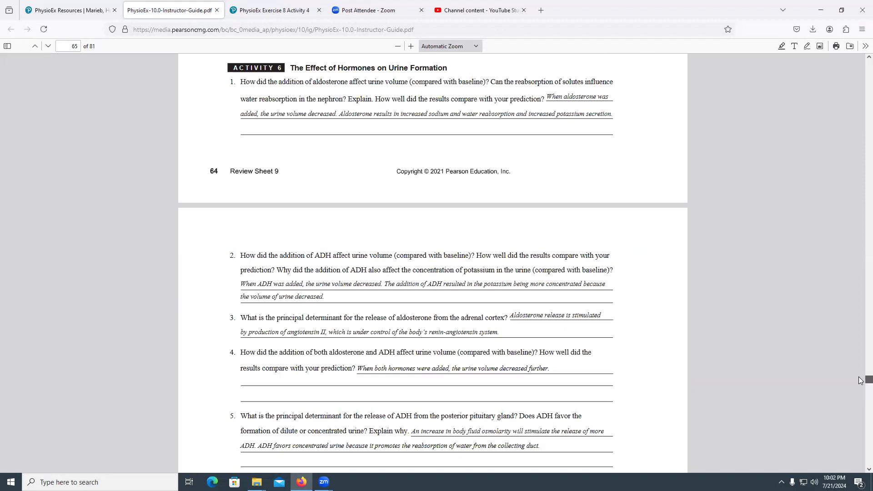
pyautogui.scroll(10, 684, 335)
pyautogui.scroll(-4, 686, 336)
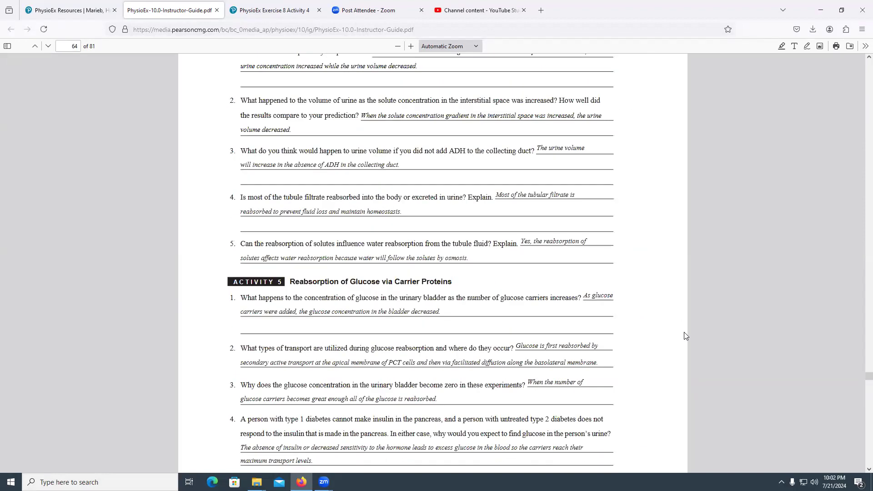
pyautogui.scroll(20, 686, 336)
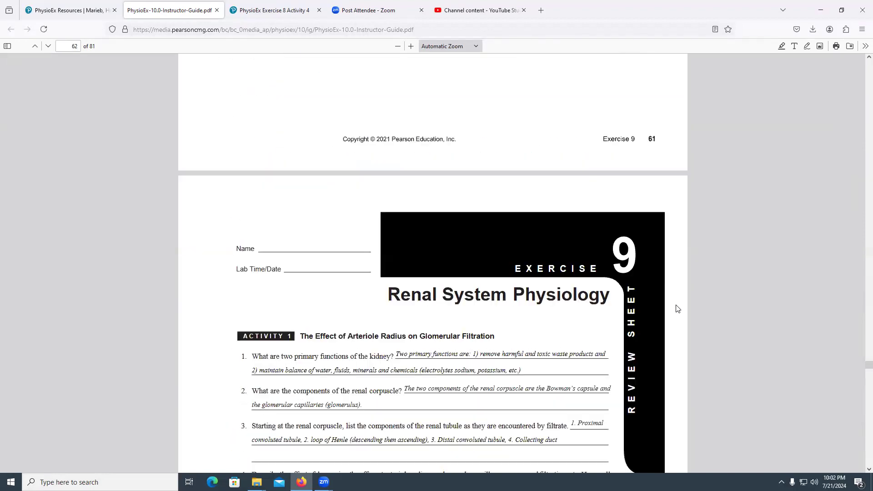
pyautogui.scroll(6, 859, 343)
pyautogui.scroll(4, 861, 363)
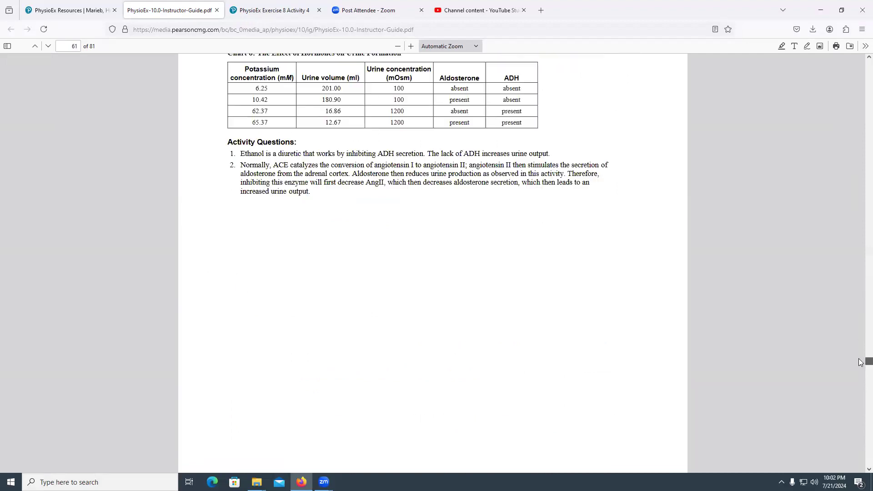
pyautogui.scroll(15, 861, 363)
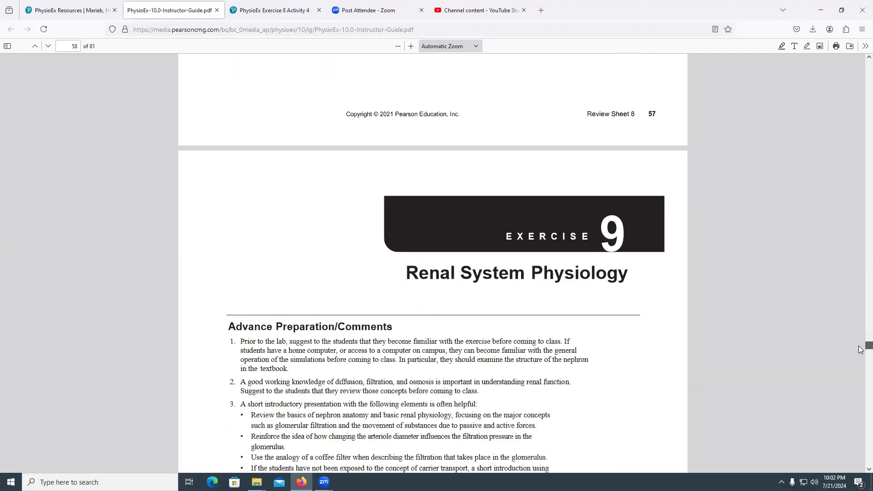
pyautogui.scroll(10, 861, 345)
pyautogui.scroll(2, 860, 340)
pyautogui.scroll(-12, 589, 341)
pyautogui.scroll(-4, 586, 341)
pyautogui.scroll(3, 586, 341)
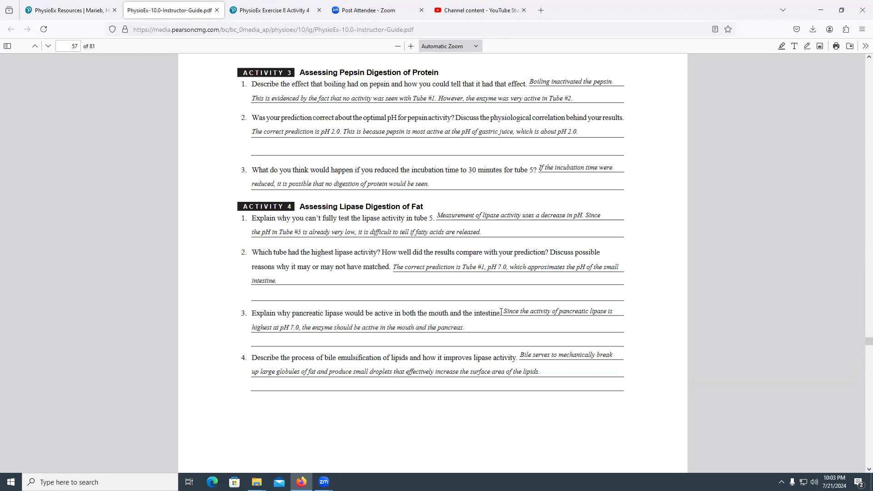
pyautogui.moveTo(502, 312); pyautogui.dragTo(469, 330)
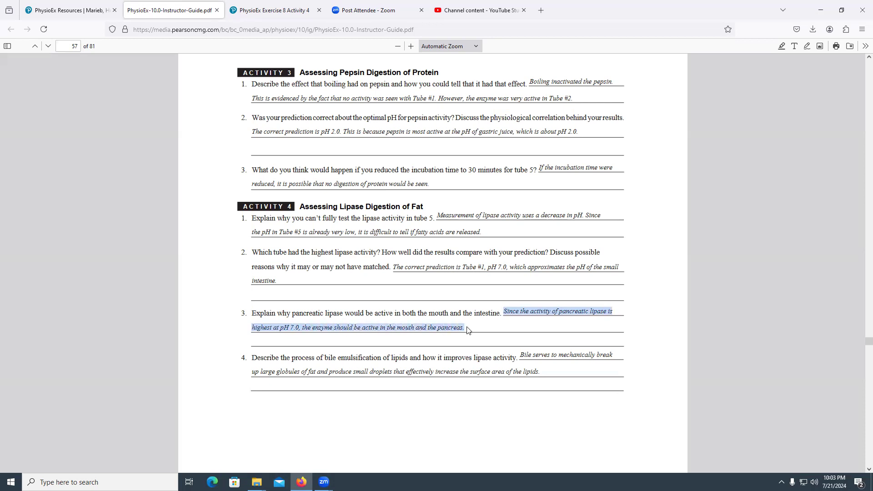
# Close the PDF and return to the Exercise 8 Activity 4 lab report
pyautogui.click(217, 10)
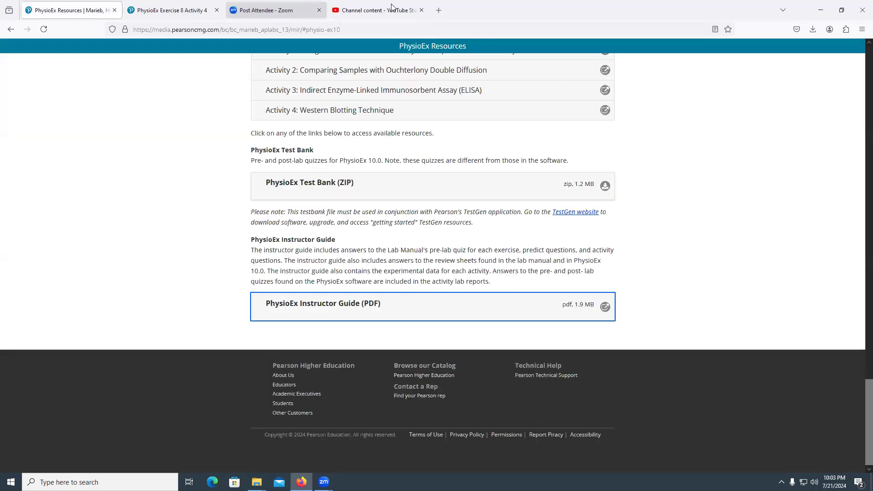
pyautogui.click(391, 7)
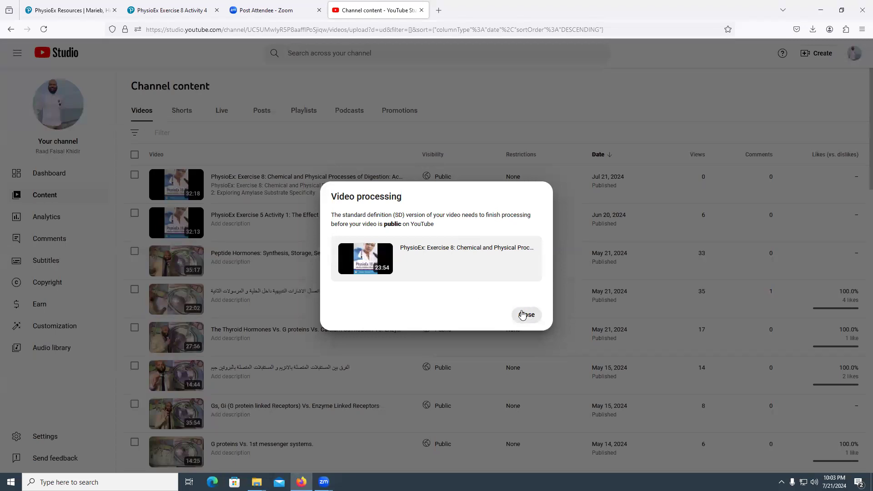
pyautogui.click(94, 7)
pyautogui.click(168, 14)
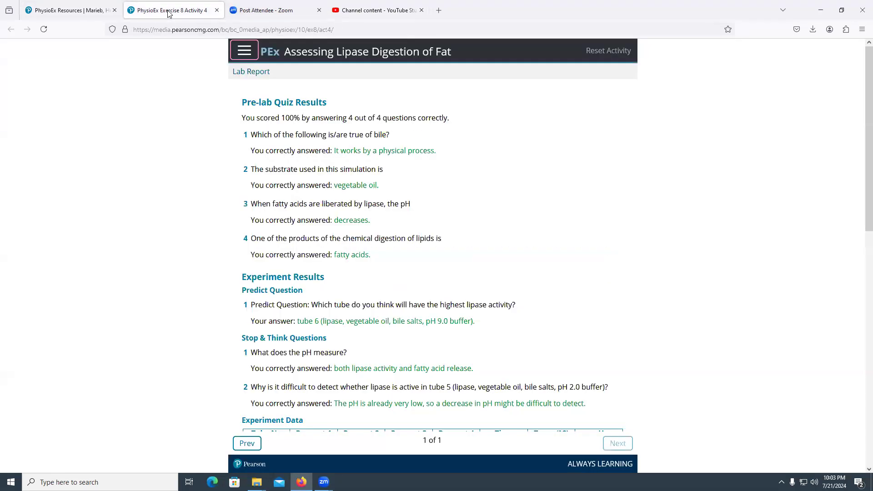